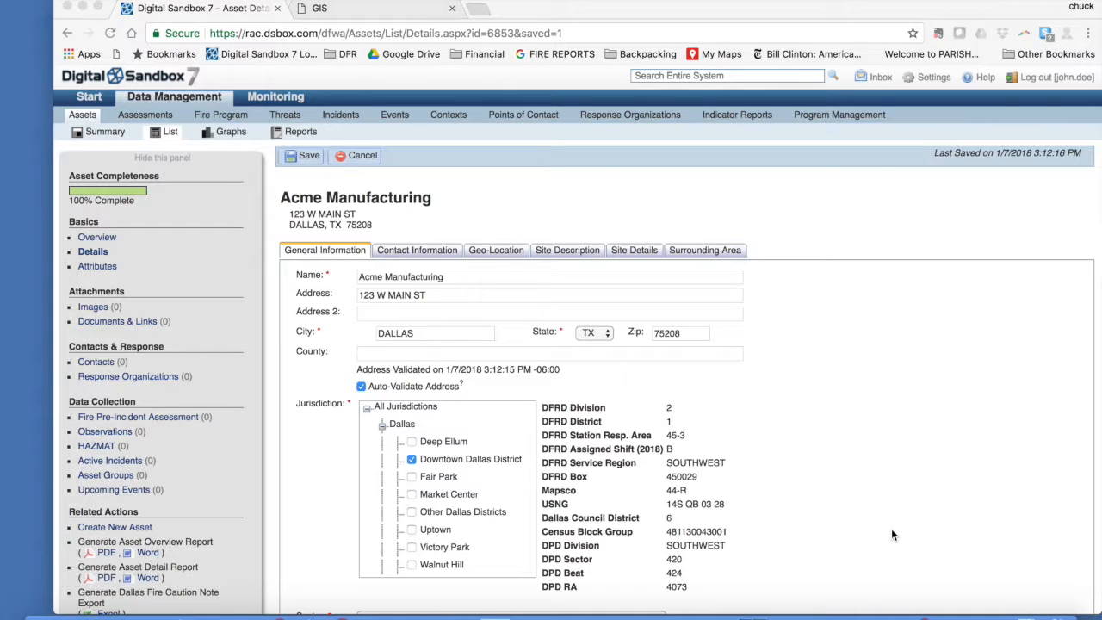
Switch the browser showing Acme Manufacturing's General Information details to full screen
{"action": "left_click", "coordinate": [96, 10]}
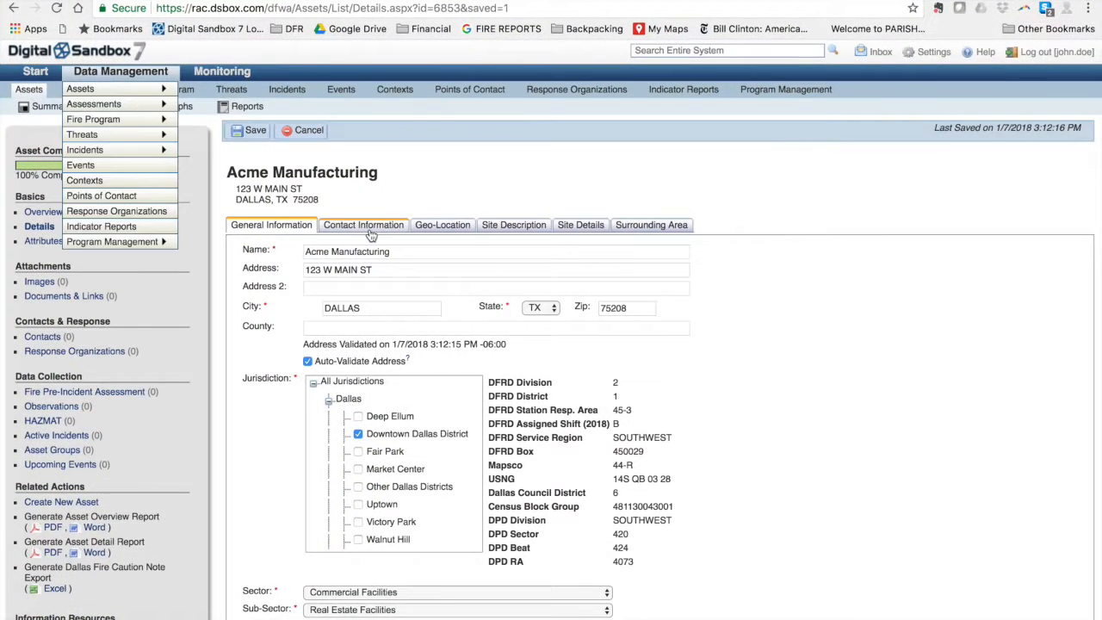
Fill in the Main Phone Number under Contact Information, then bring up the Geo-Location map
{"action": "left_click", "coordinate": [364, 226]}
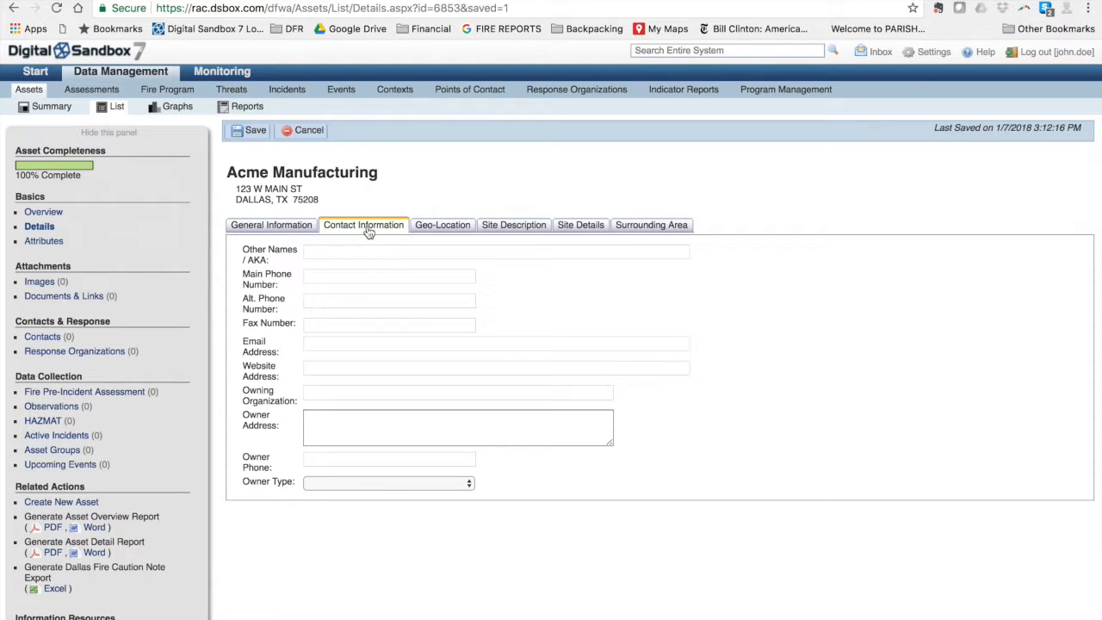
{"action": "left_click", "coordinate": [326, 277]}
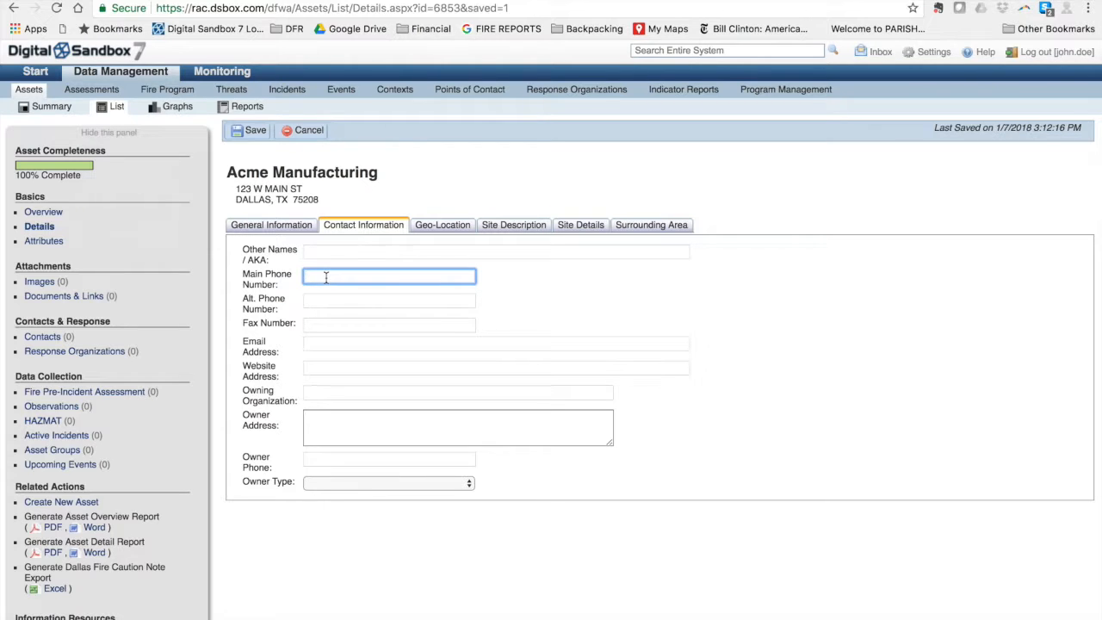
{"action": "key", "text": "Tab"}
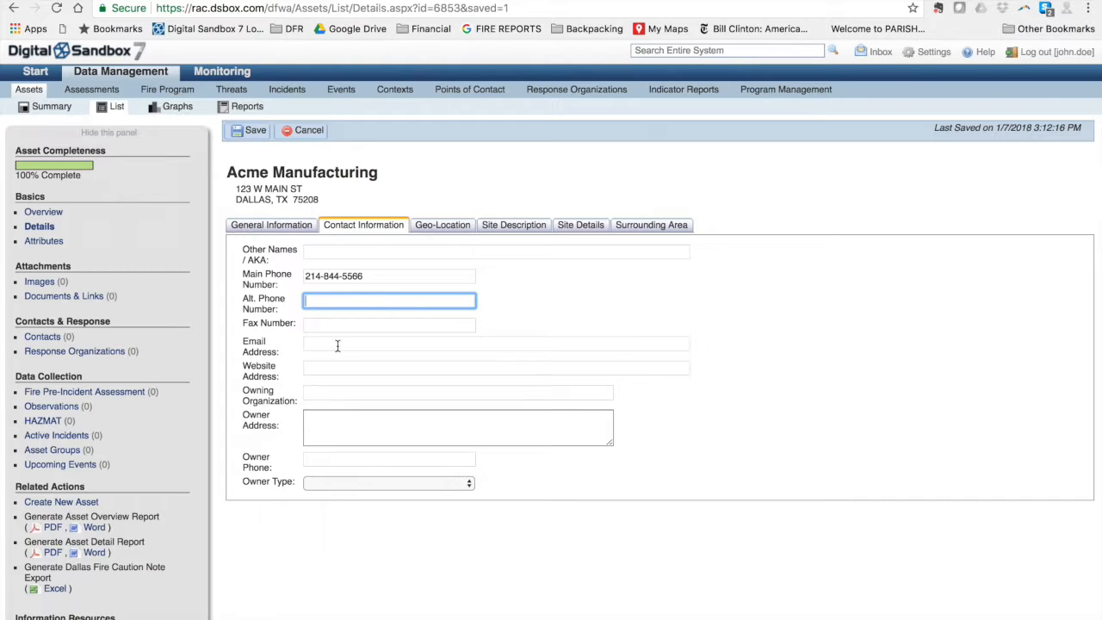
{"action": "left_click", "coordinate": [427, 229]}
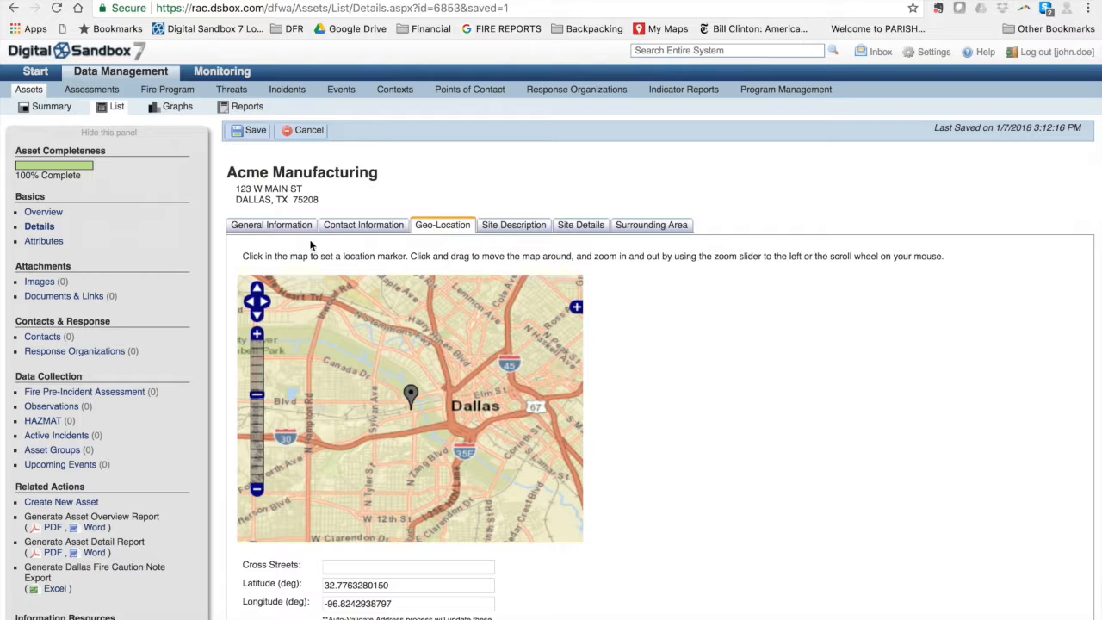
Replace the street address on General Information with the new address
{"action": "left_click", "coordinate": [282, 232]}
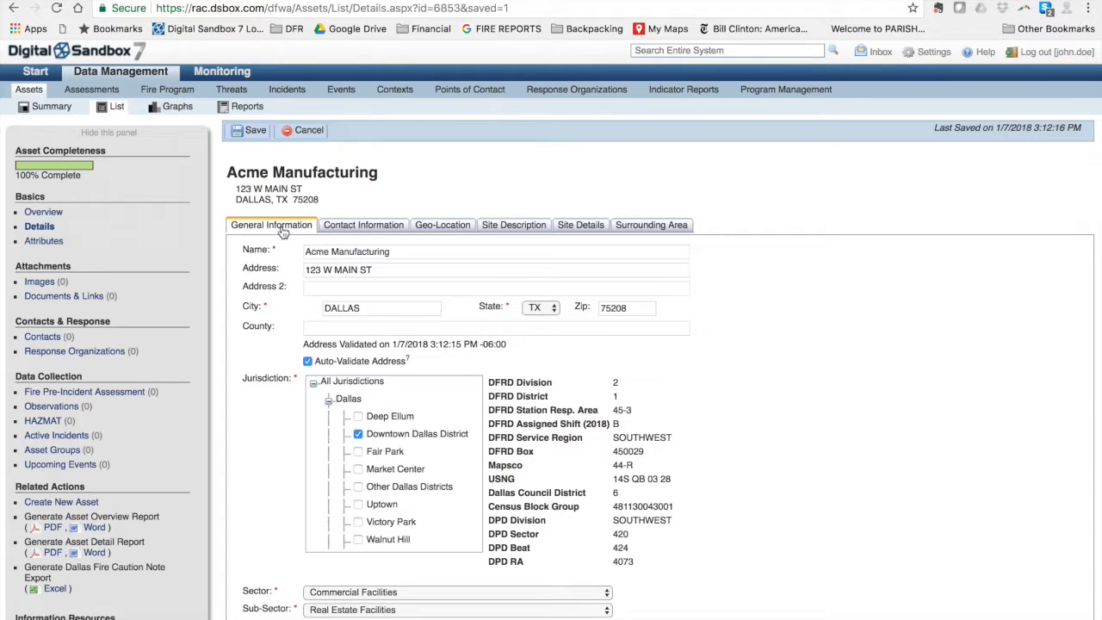
{"action": "left_click_drag", "start_coordinate": [385, 272], "coordinate": [301, 255]}
{"action": "type", "text": "123 An"}
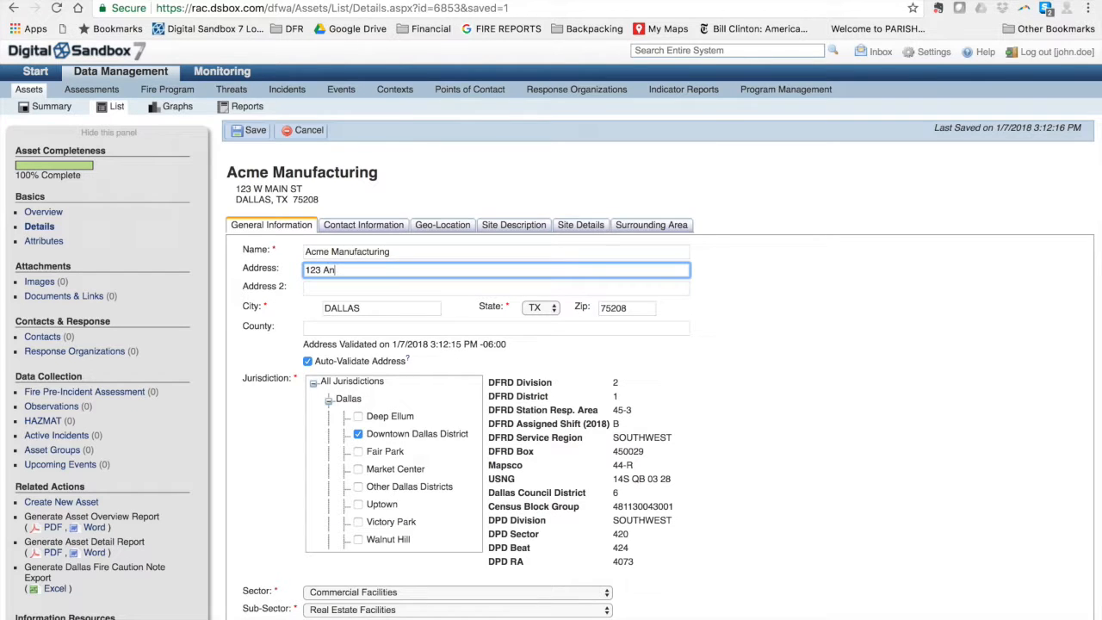
{"action": "type", "text": "ywhere"}
Save, dismiss the address validation error, and uncheck Auto-Validate Address
{"action": "left_click", "coordinate": [249, 133]}
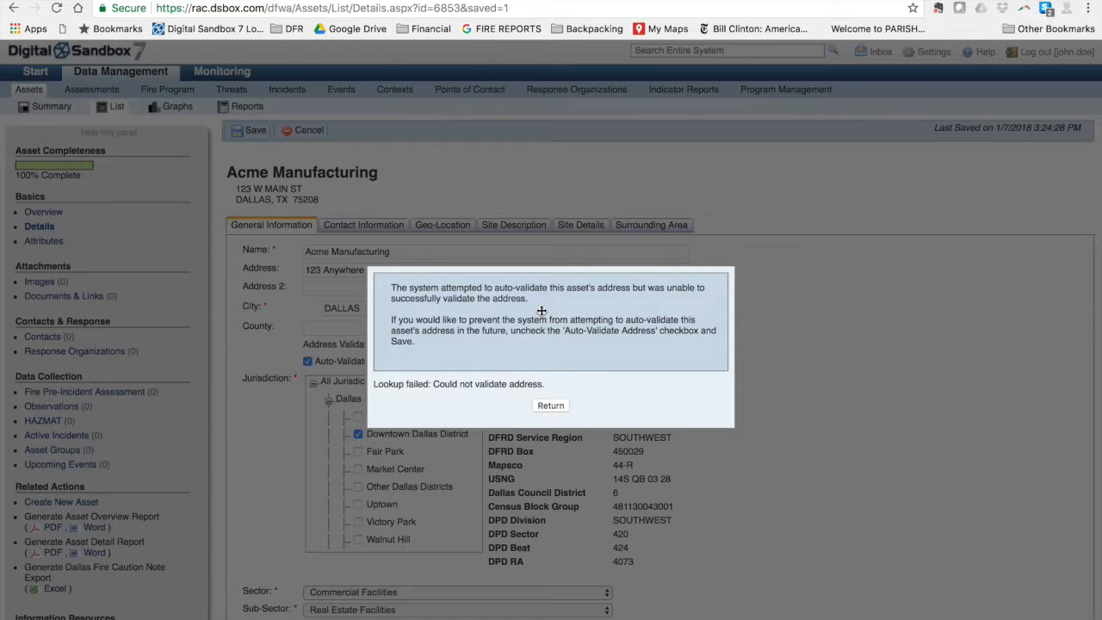
{"action": "left_click", "coordinate": [550, 406]}
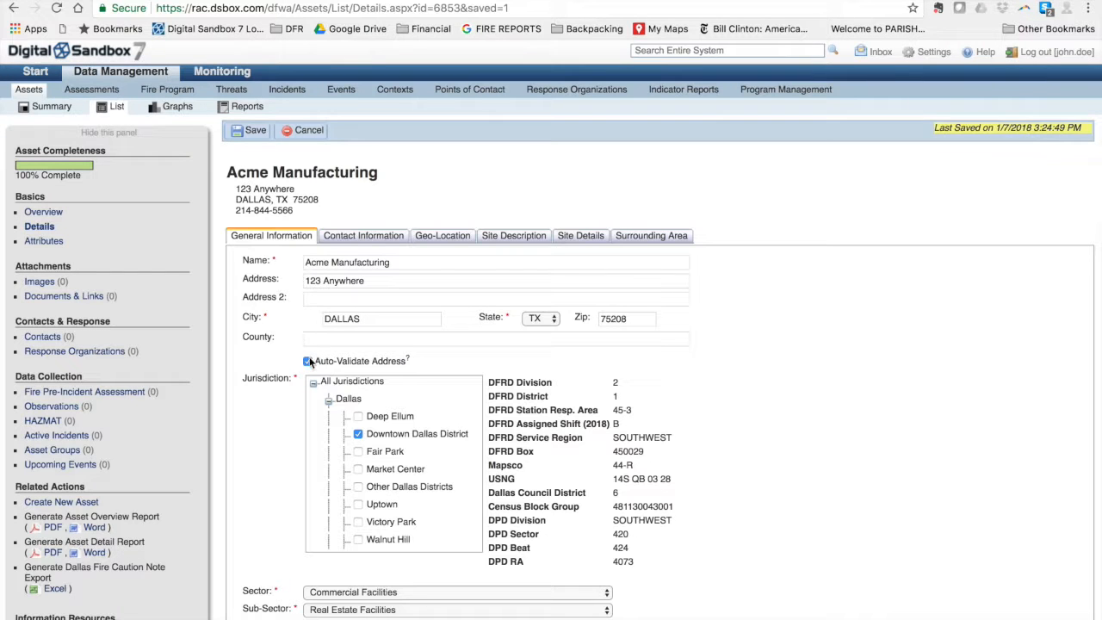
{"action": "left_click", "coordinate": [308, 361]}
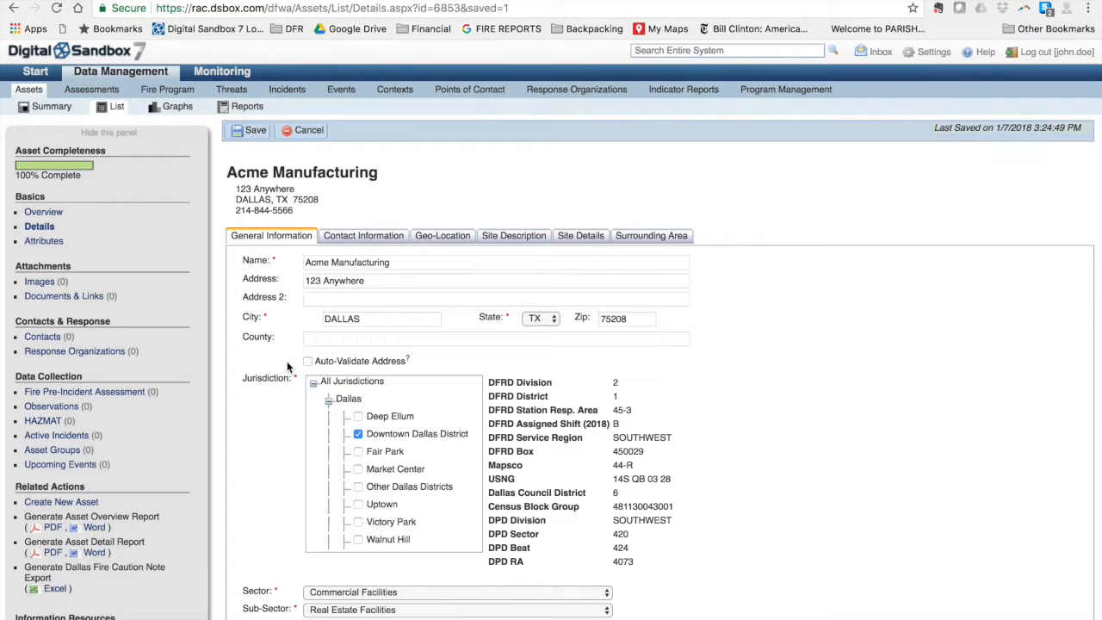
Drop the map marker at latitude 32.78092, longitude -96.79832 in downtown Dallas and save
{"action": "left_click", "coordinate": [440, 238]}
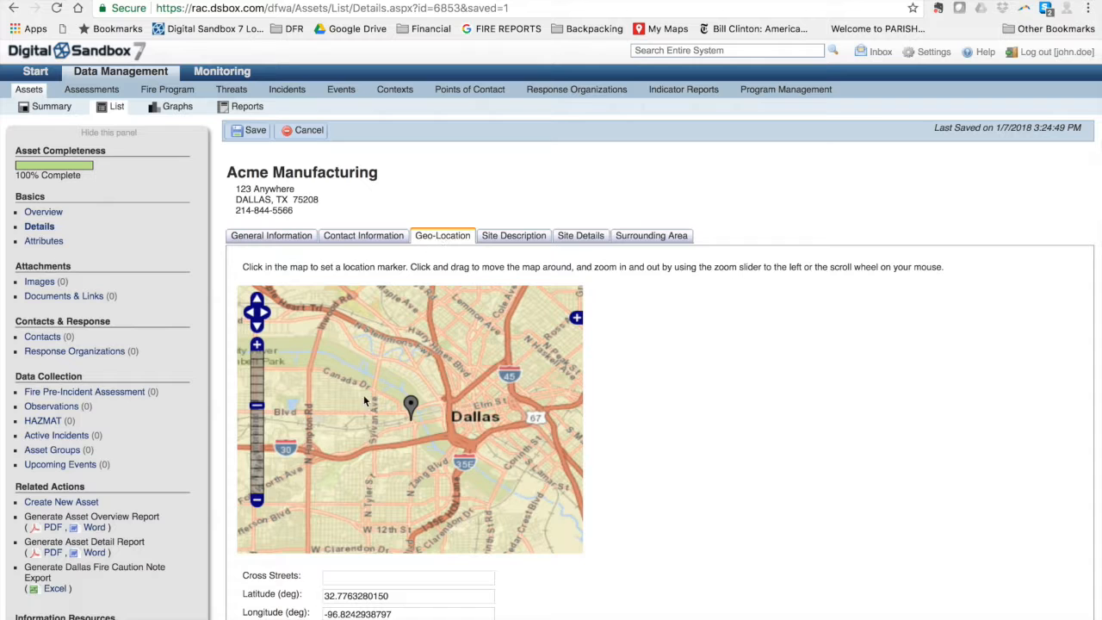
{"action": "left_click_drag", "start_coordinate": [482, 406], "coordinate": [356, 416]}
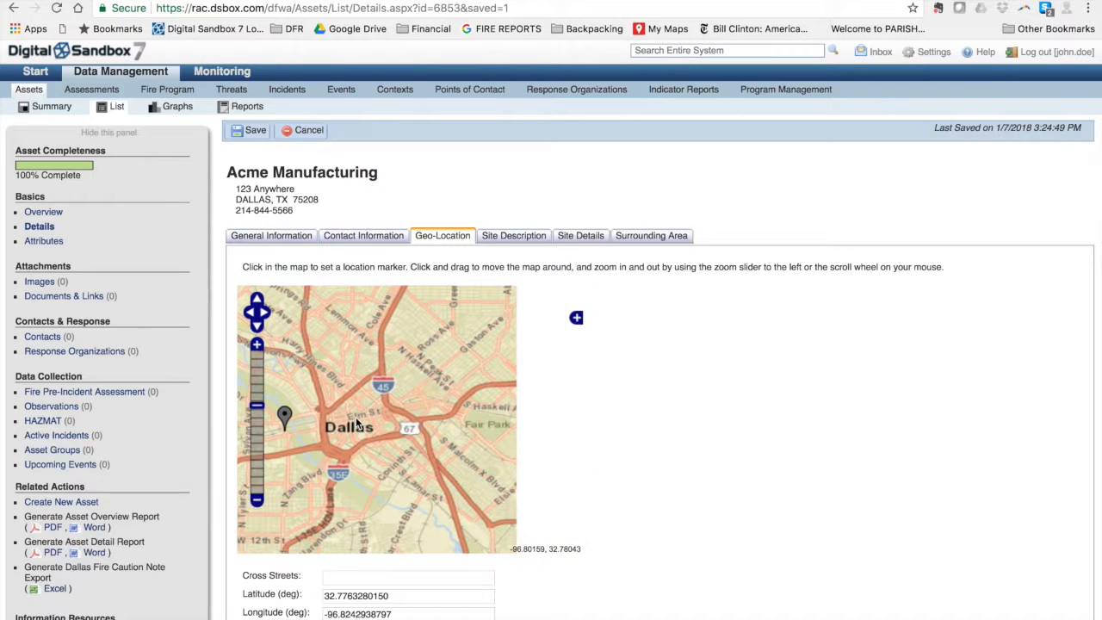
{"action": "left_click", "coordinate": [256, 345]}
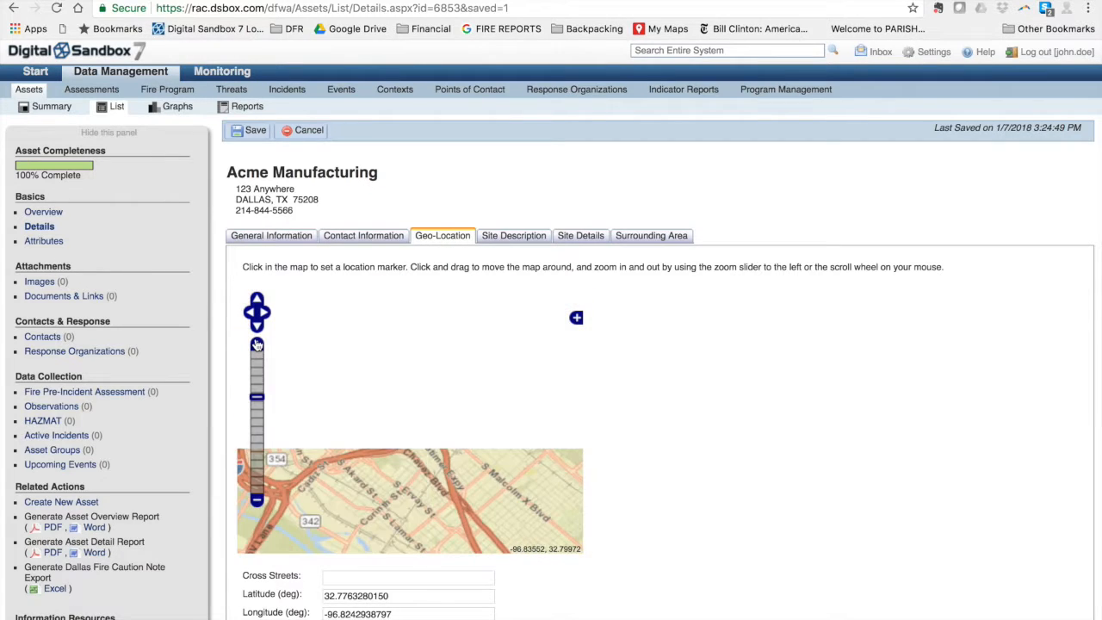
{"action": "left_click_drag", "start_coordinate": [357, 425], "coordinate": [468, 444]}
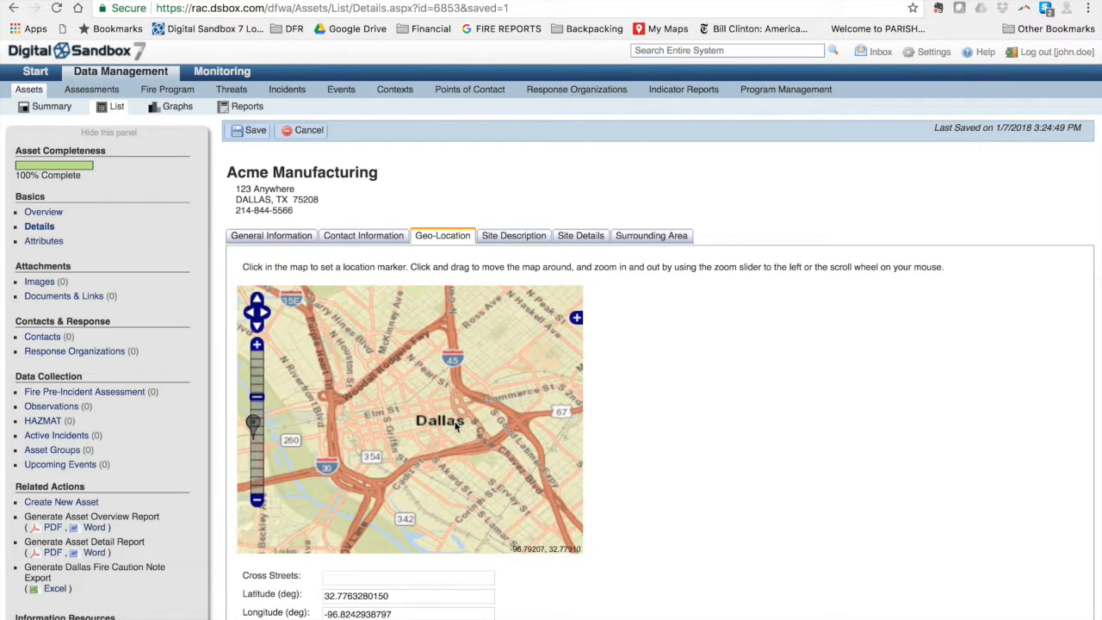
{"action": "left_click", "coordinate": [257, 345]}
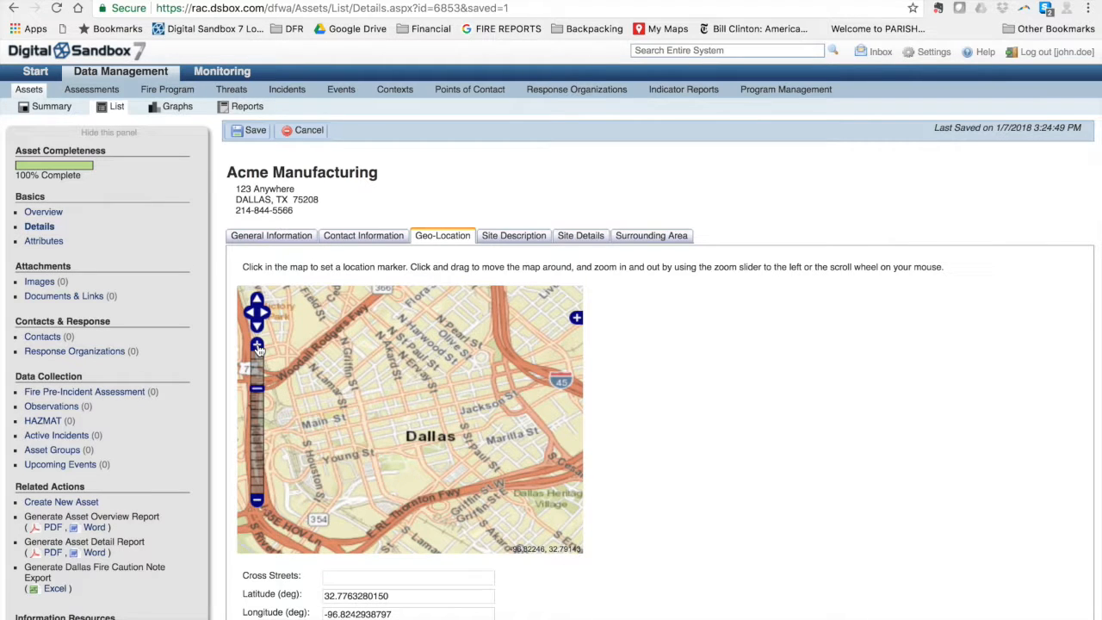
{"action": "left_click", "coordinate": [257, 345]}
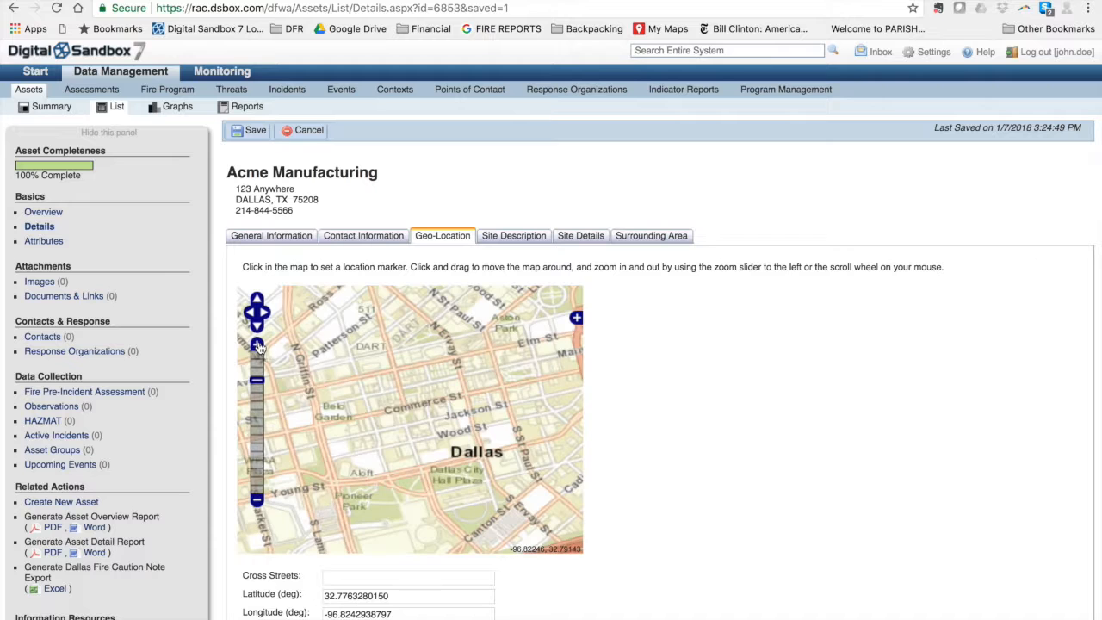
{"action": "left_click_drag", "start_coordinate": [386, 385], "coordinate": [428, 362]}
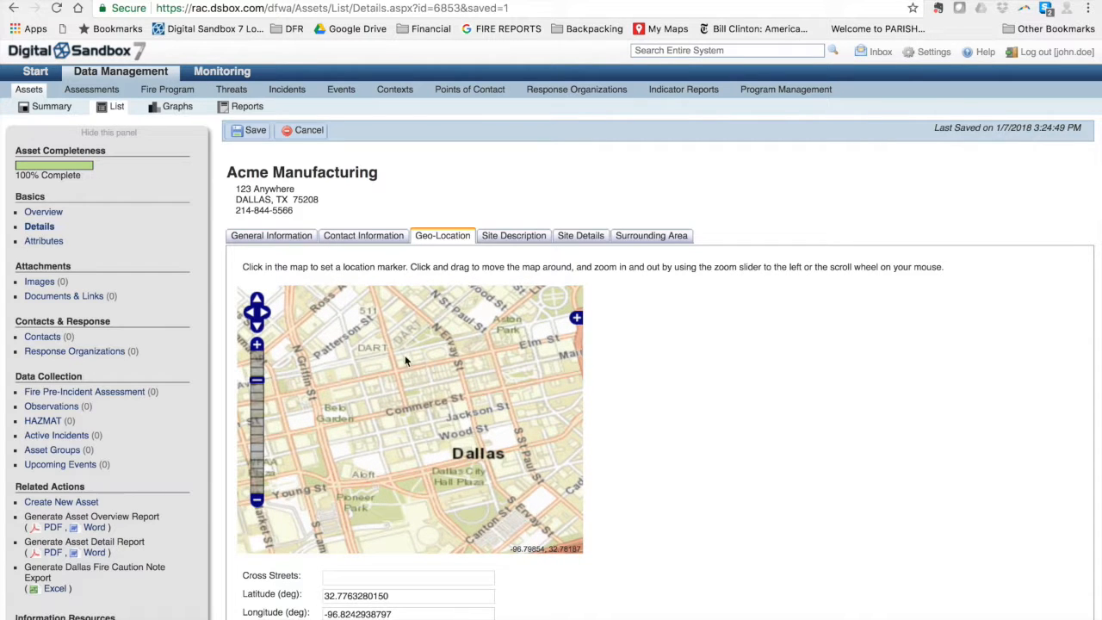
{"action": "left_click", "coordinate": [257, 346]}
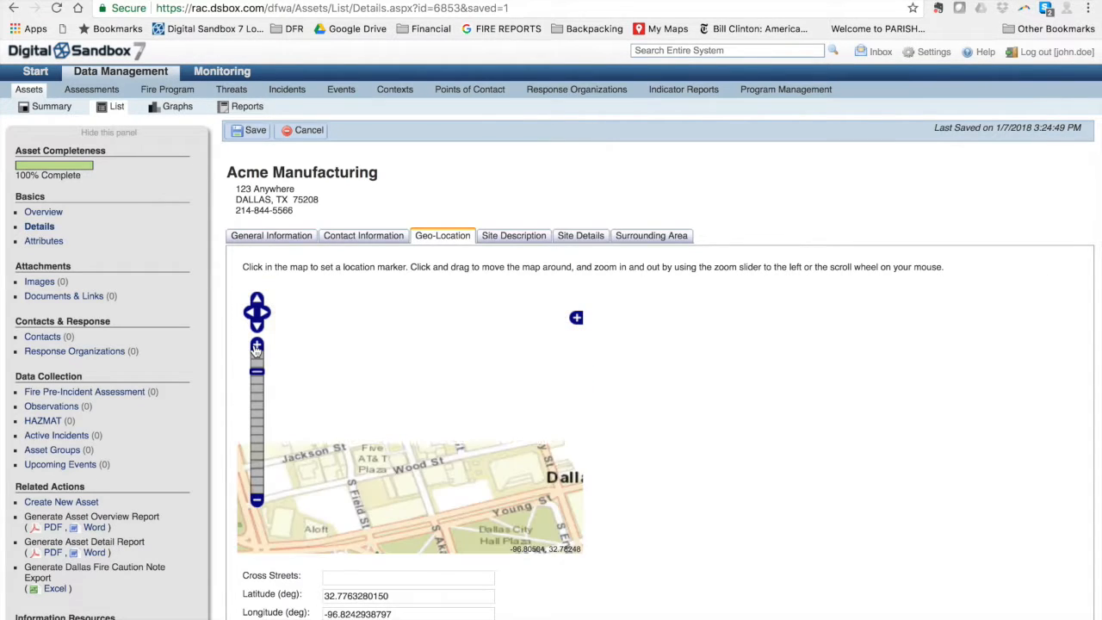
{"action": "left_click_drag", "start_coordinate": [407, 340], "coordinate": [433, 405]}
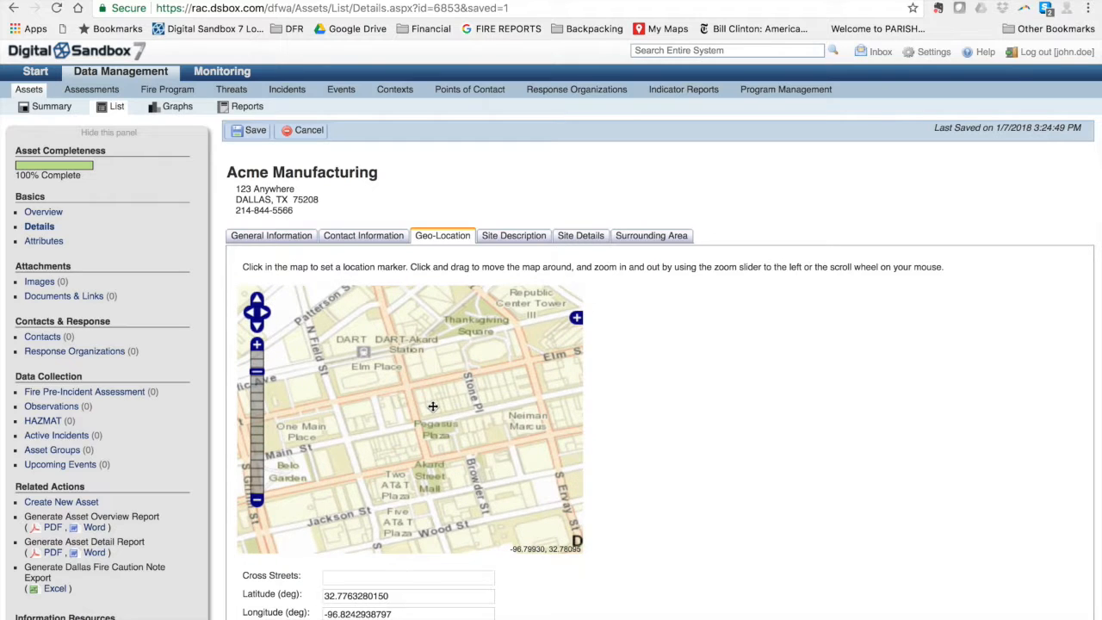
{"action": "left_click", "coordinate": [480, 406]}
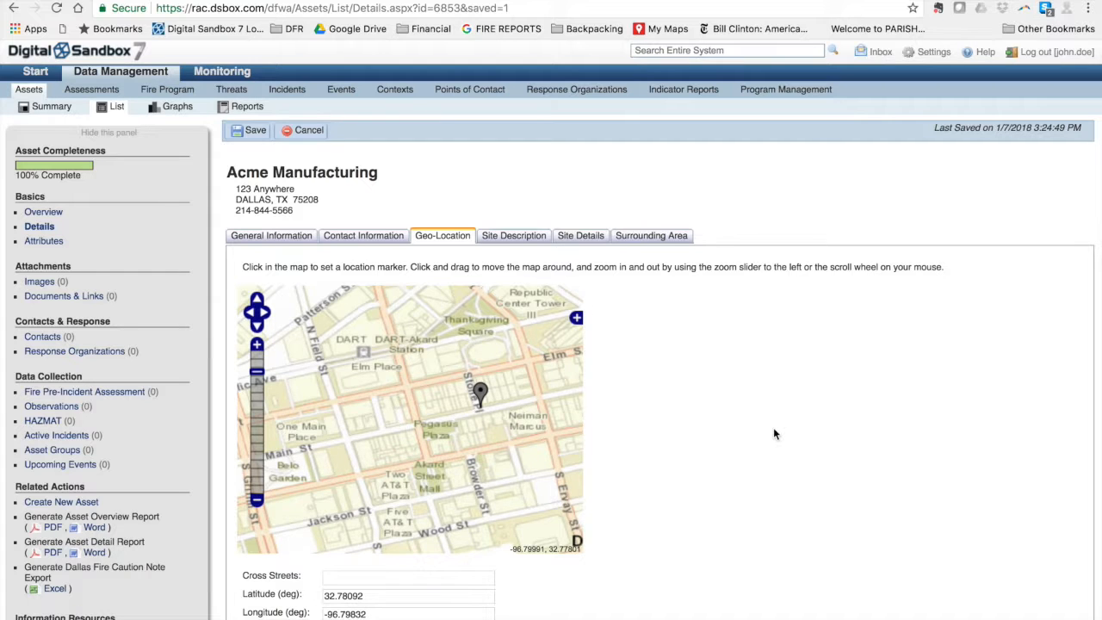
{"action": "left_click", "coordinate": [255, 135]}
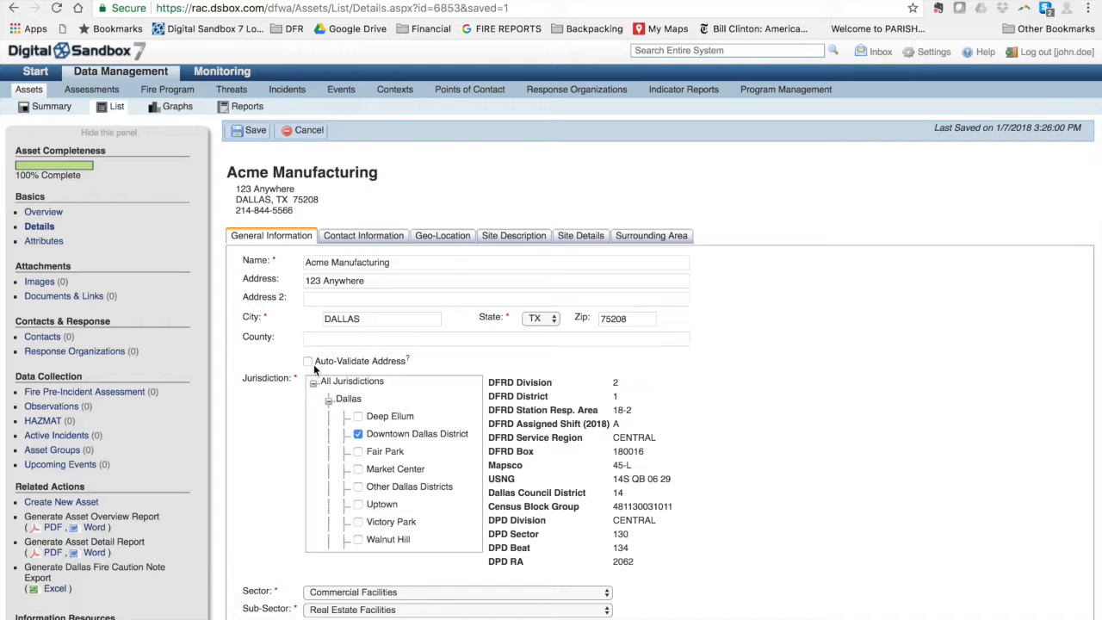
Write the site description '8 story Type II flat roofed apartment complex.'
{"action": "left_click", "coordinate": [514, 242]}
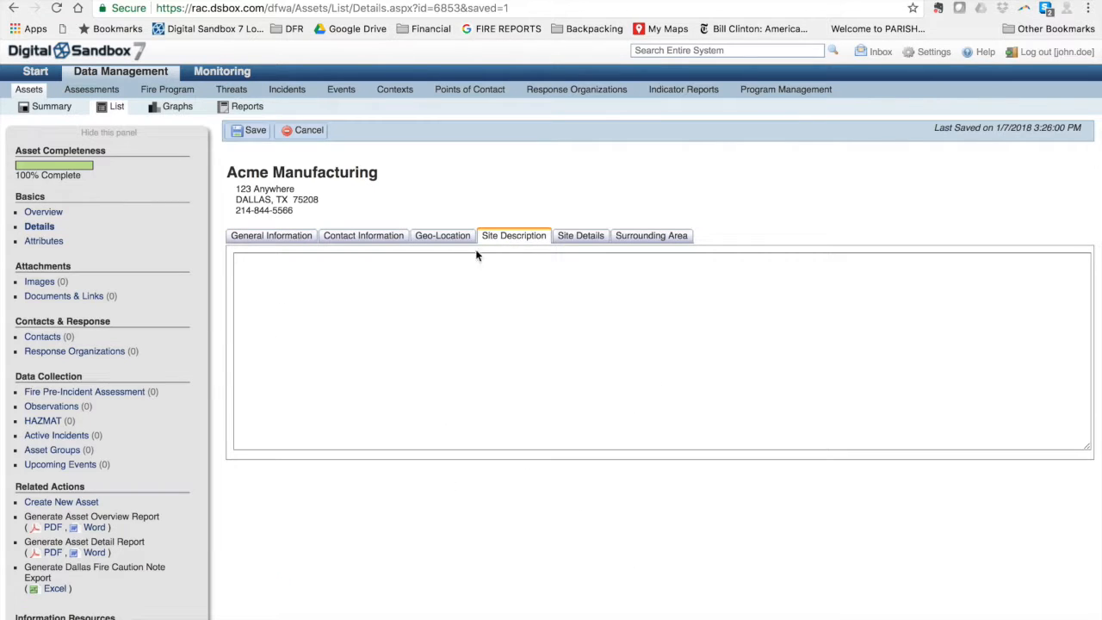
{"action": "left_click", "coordinate": [426, 274]}
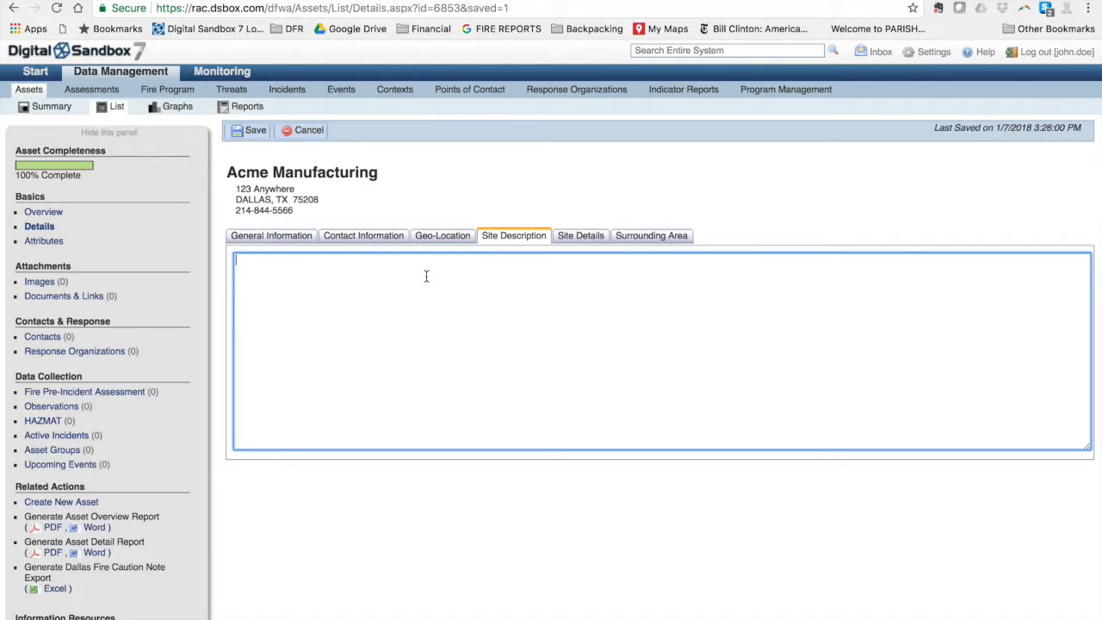
{"action": "type", "text": "8 story"}
{"action": "type", "text": " apartment complex"}
{"action": "left_click_drag", "start_coordinate": [350, 260], "coordinate": [264, 259]}
{"action": "type", "text": "Type II flat roofed apartment complex."}
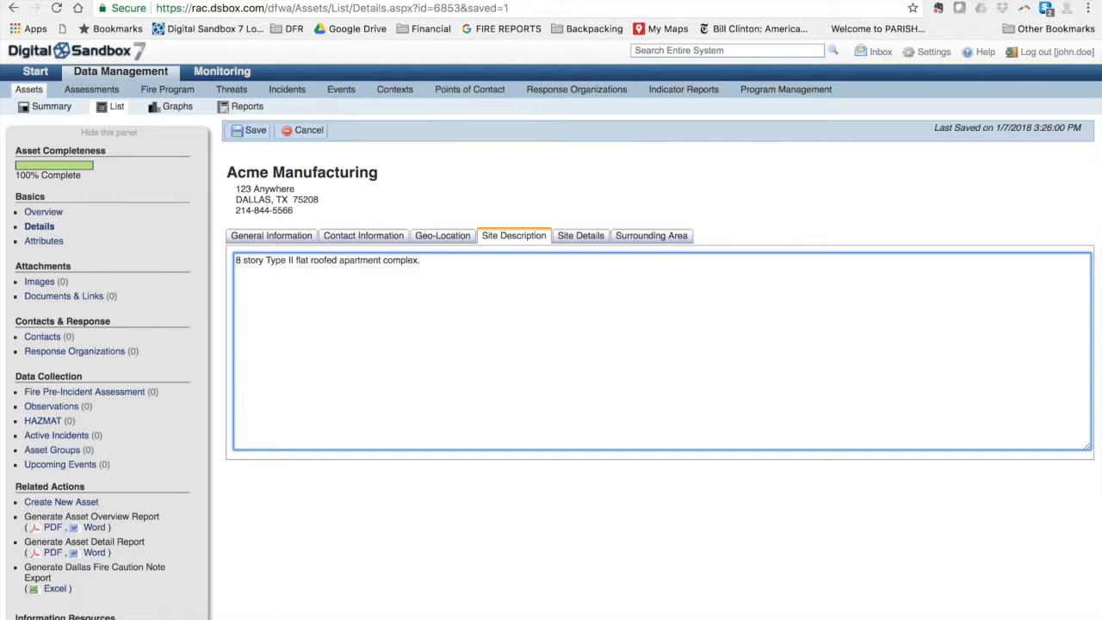
{"action": "left_click", "coordinate": [569, 238]}
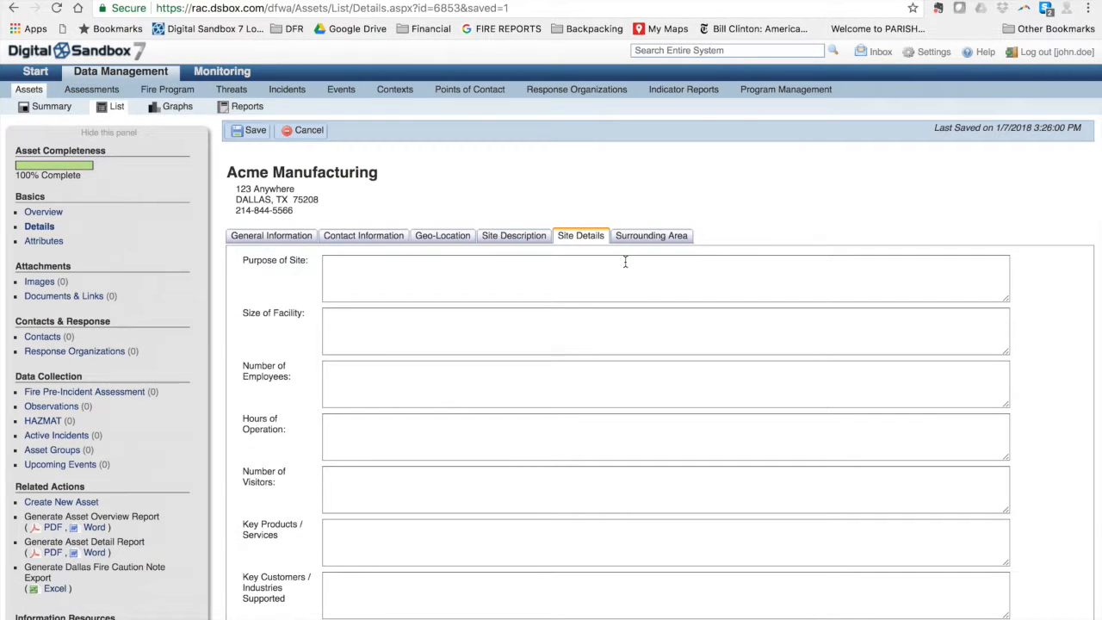
Look over the empty Surrounding Area fields without changes, then go back to General Information
{"action": "left_click", "coordinate": [649, 243]}
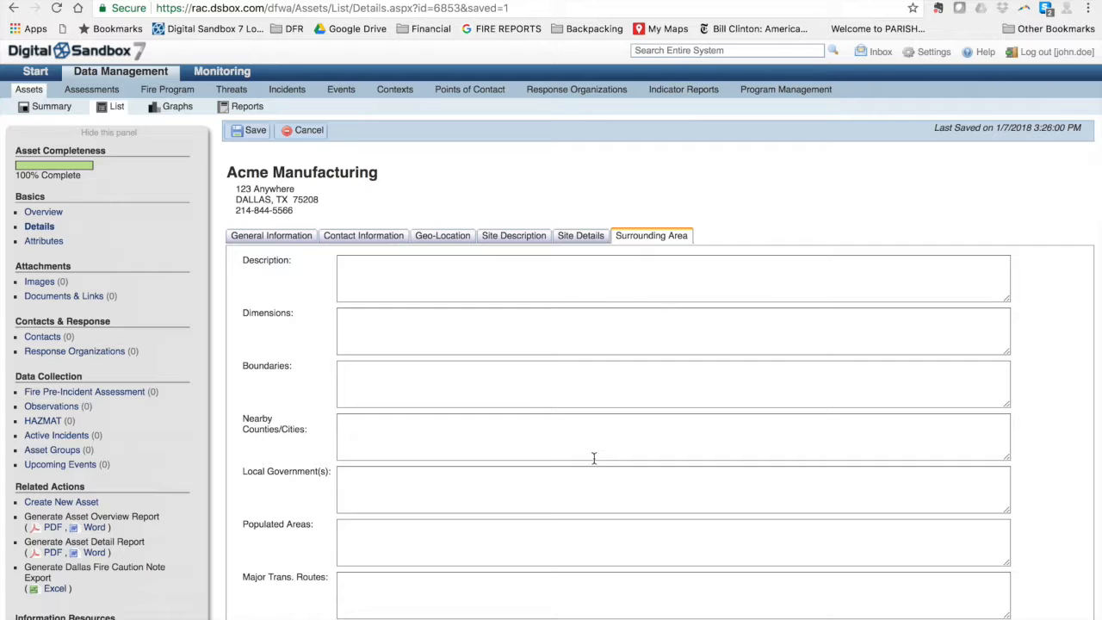
{"action": "scroll", "coordinate": [593, 458], "scroll_direction": "down", "scroll_amount": 5}
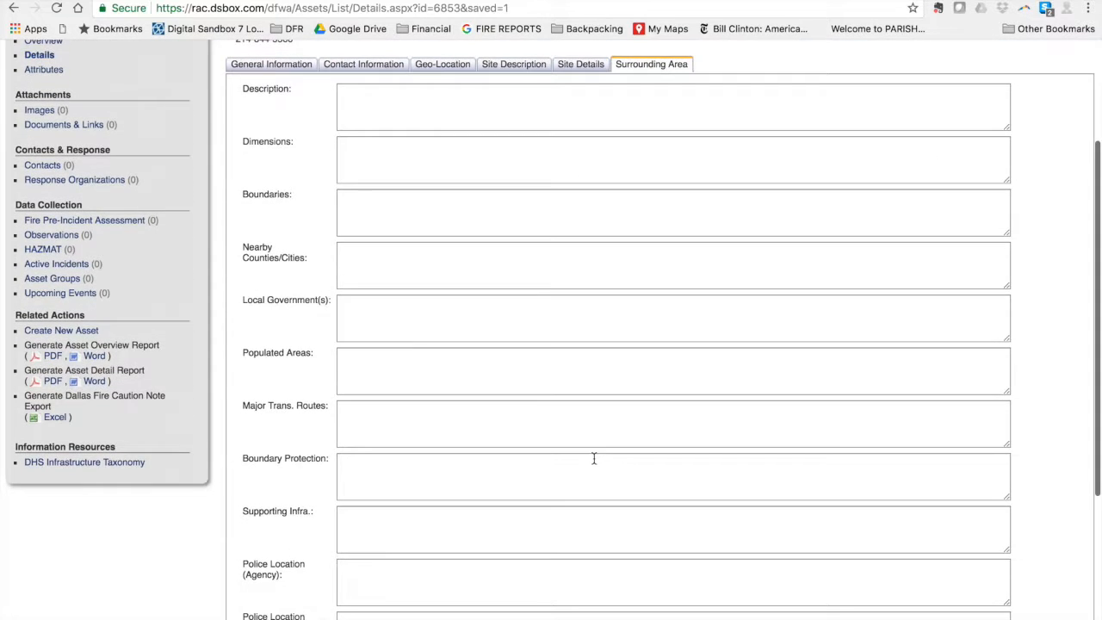
{"action": "scroll", "coordinate": [593, 458], "scroll_direction": "down", "scroll_amount": 2}
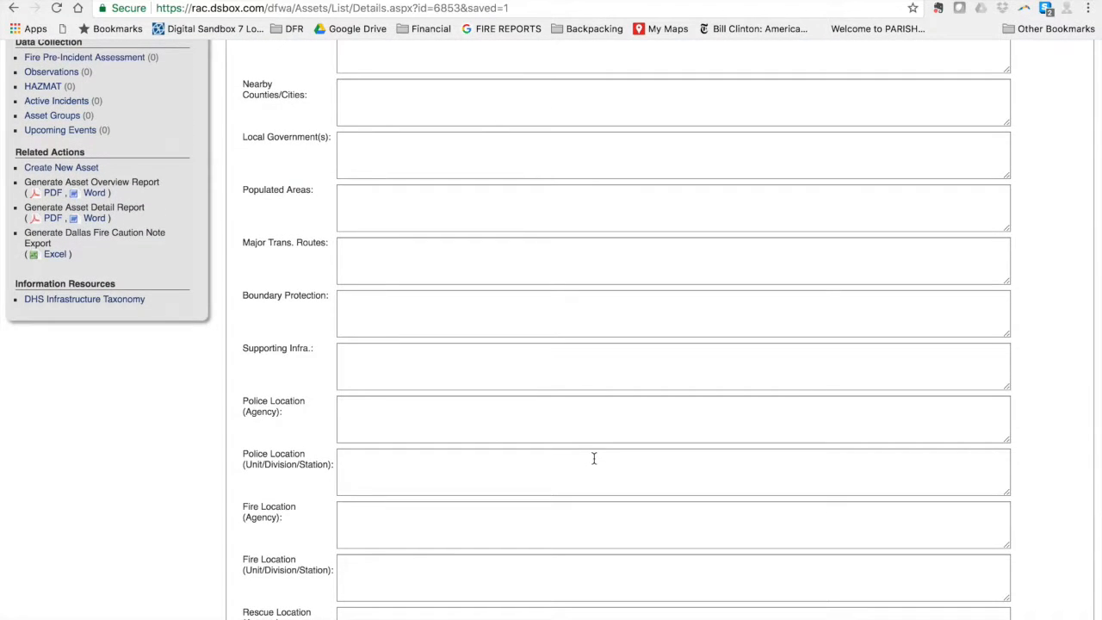
{"action": "scroll", "coordinate": [593, 458], "scroll_direction": "down", "scroll_amount": 2}
{"action": "scroll", "coordinate": [593, 459], "scroll_direction": "up", "scroll_amount": 8}
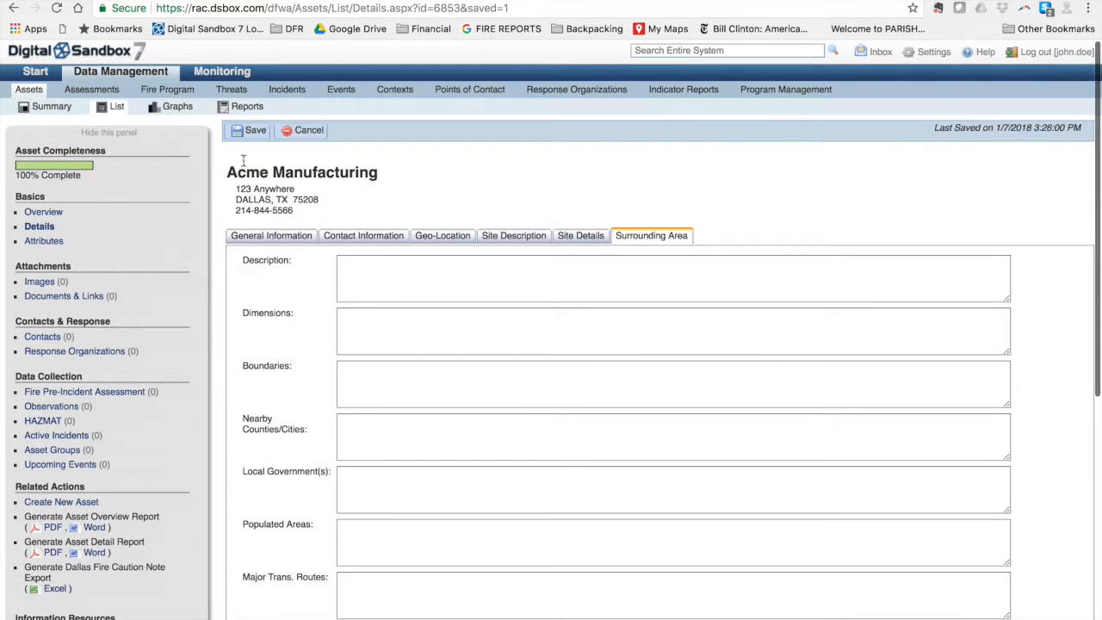
{"action": "left_click", "coordinate": [289, 240]}
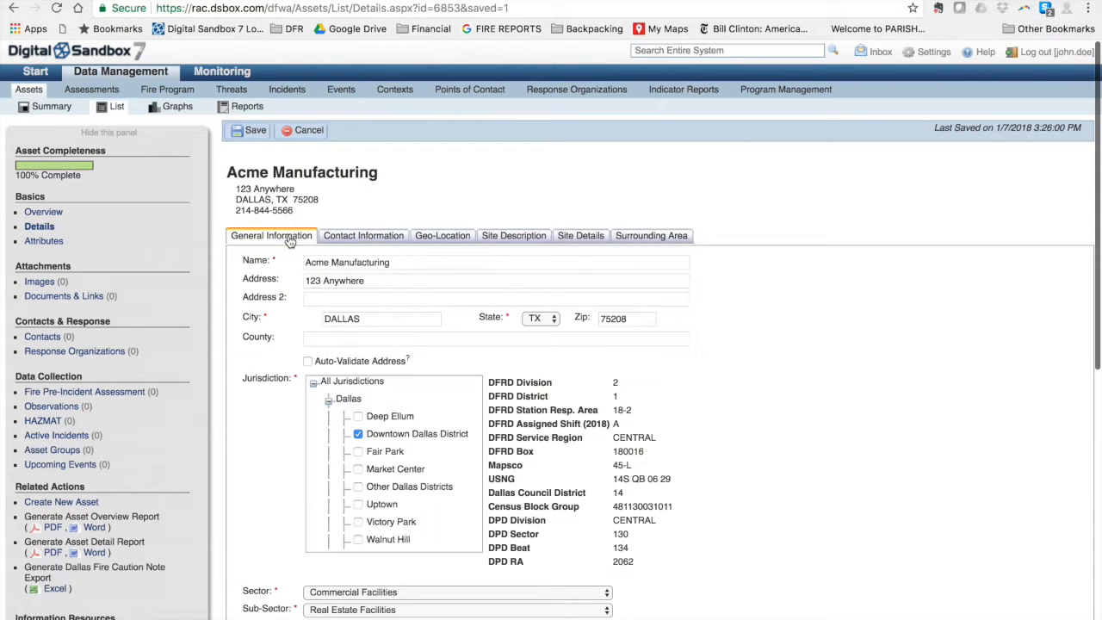
Save the record and scroll through the General Information fields to review them
{"action": "left_click", "coordinate": [248, 134]}
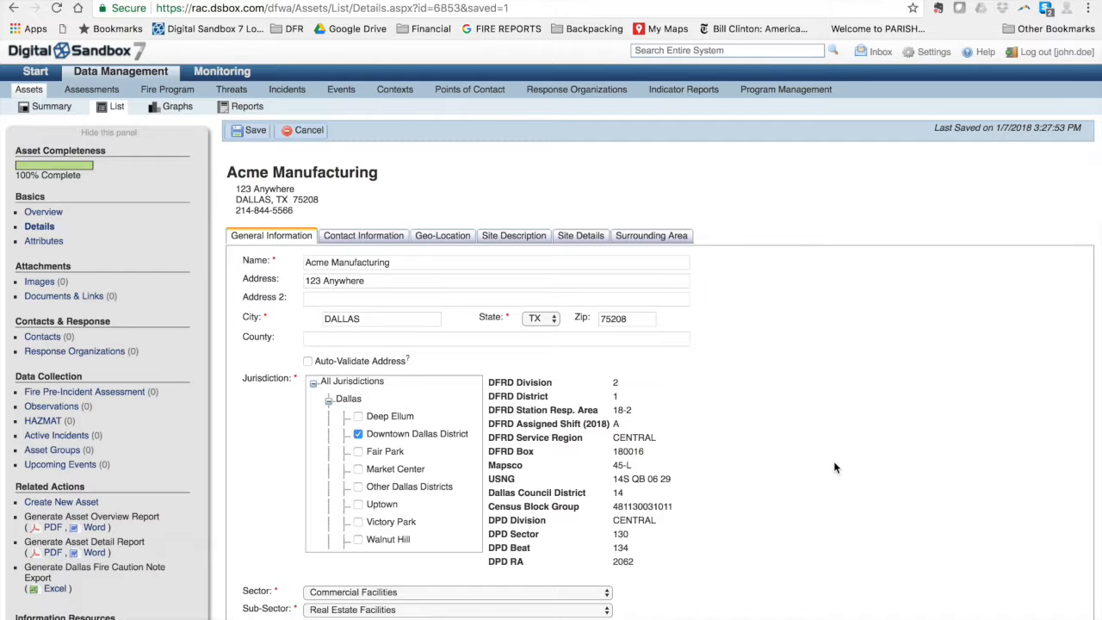
{"action": "scroll", "coordinate": [834, 468], "scroll_direction": "down", "scroll_amount": 5}
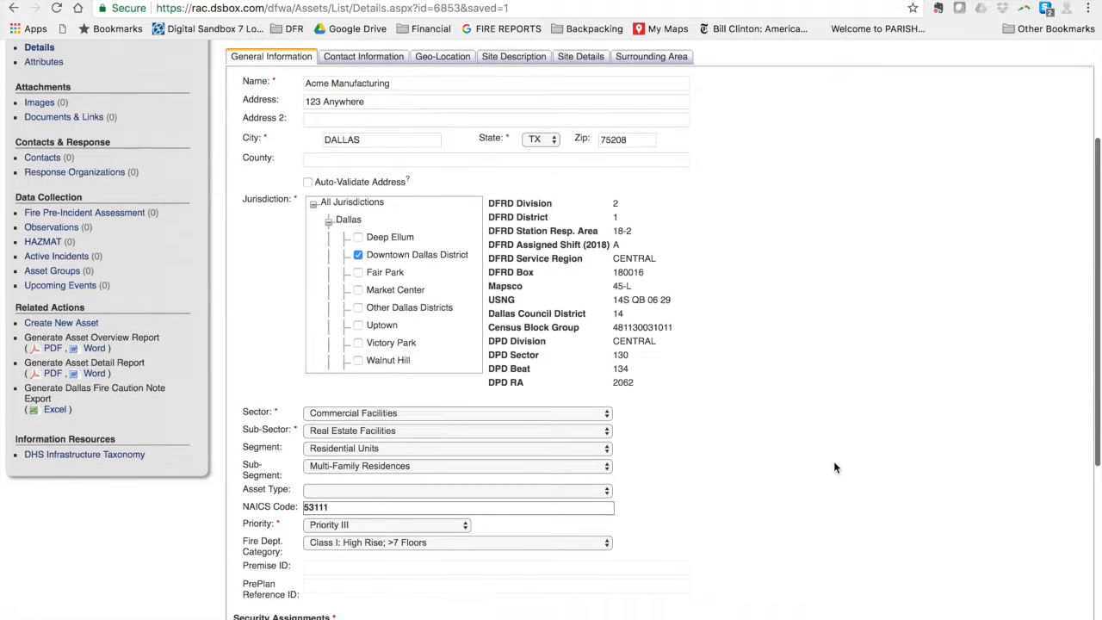
{"action": "scroll", "coordinate": [834, 467], "scroll_direction": "down", "scroll_amount": 3}
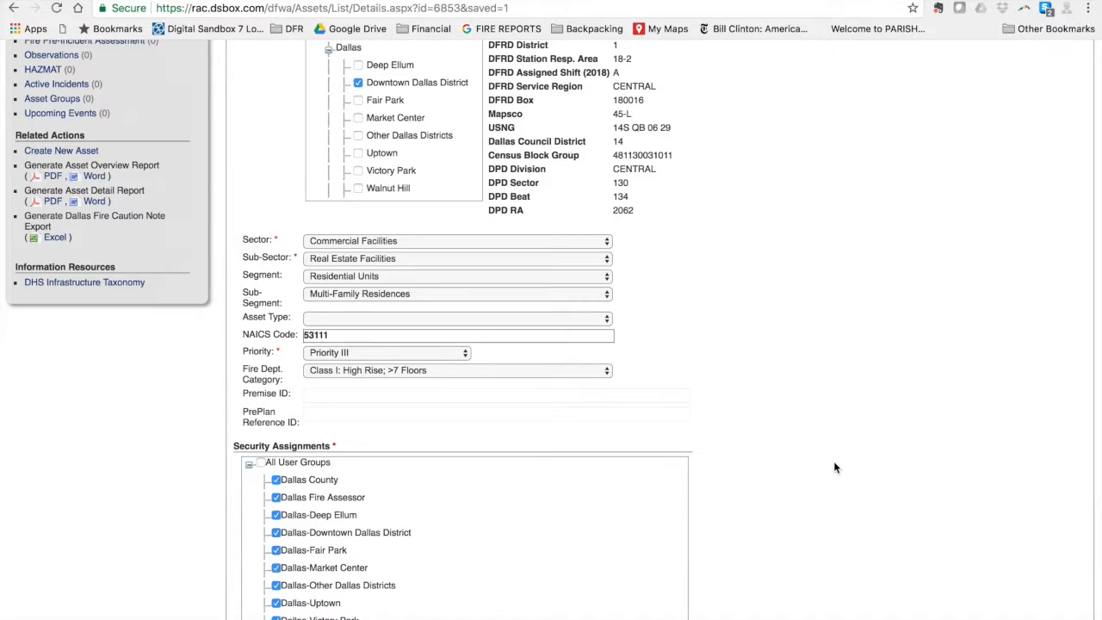
{"action": "scroll", "coordinate": [833, 468], "scroll_direction": "up", "scroll_amount": 8}
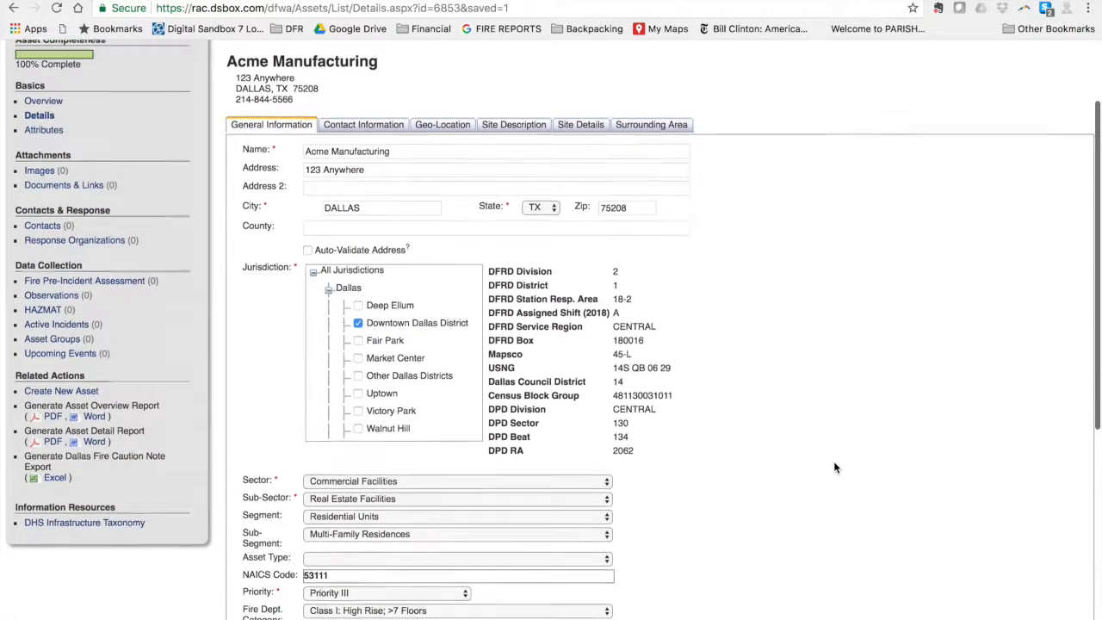